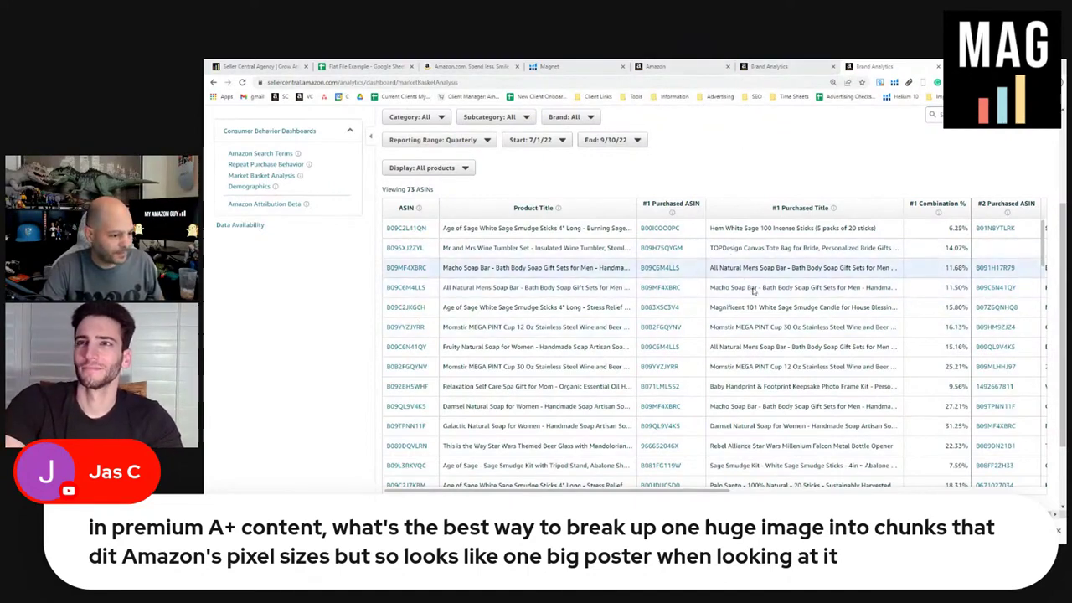
Switch from Seller Central to the blank 970×300 Canva design and maximize its window
key("super")
key("Escape")
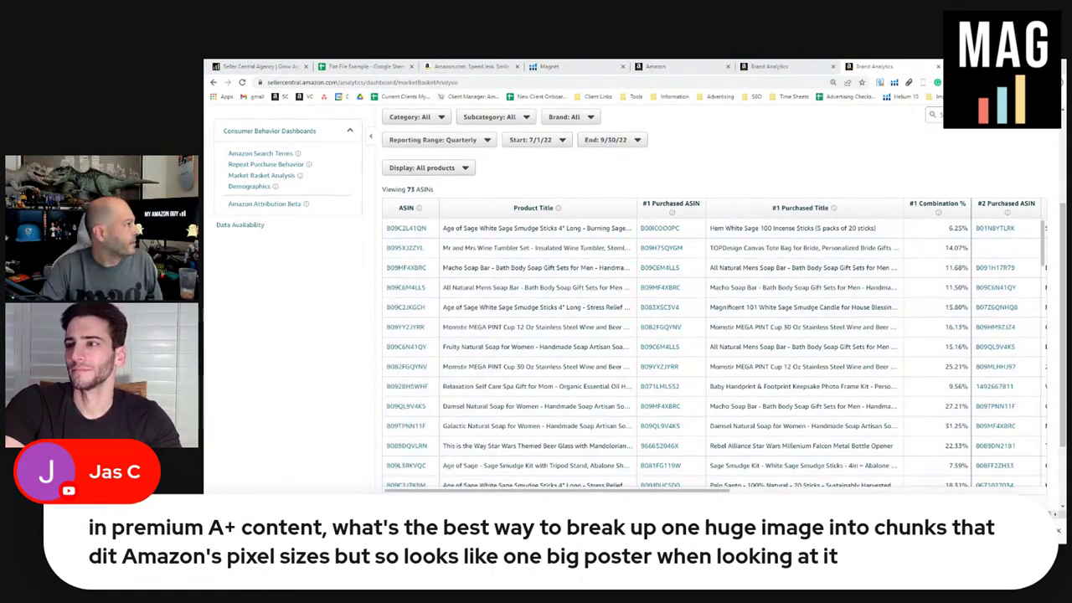
key("alt+Tab")
key("super+Up")
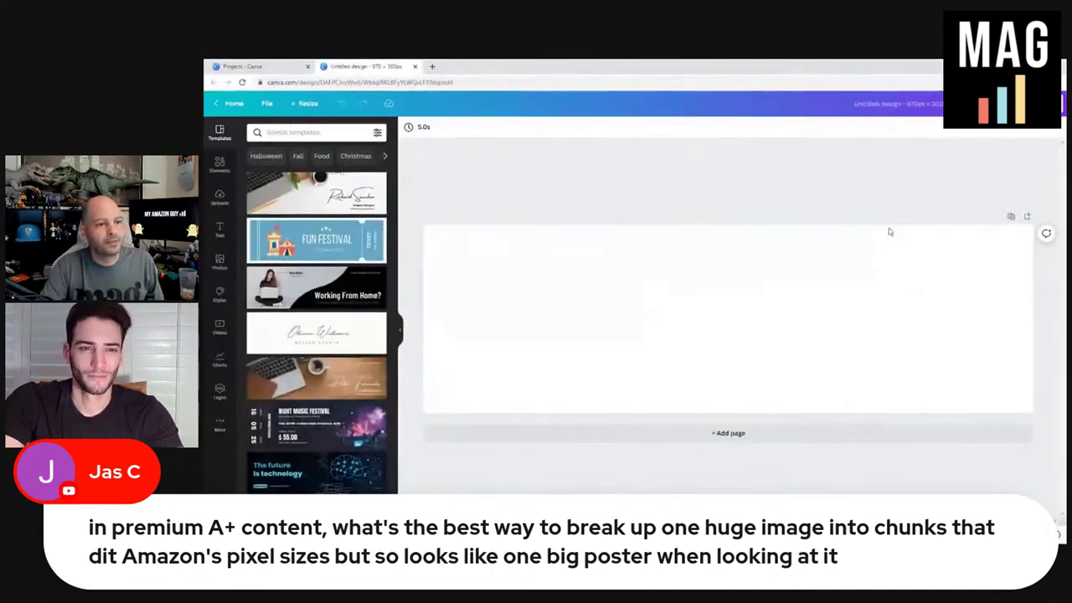
Duplicate the blank 970×300 page to create Page 2
left_click(1011, 218)
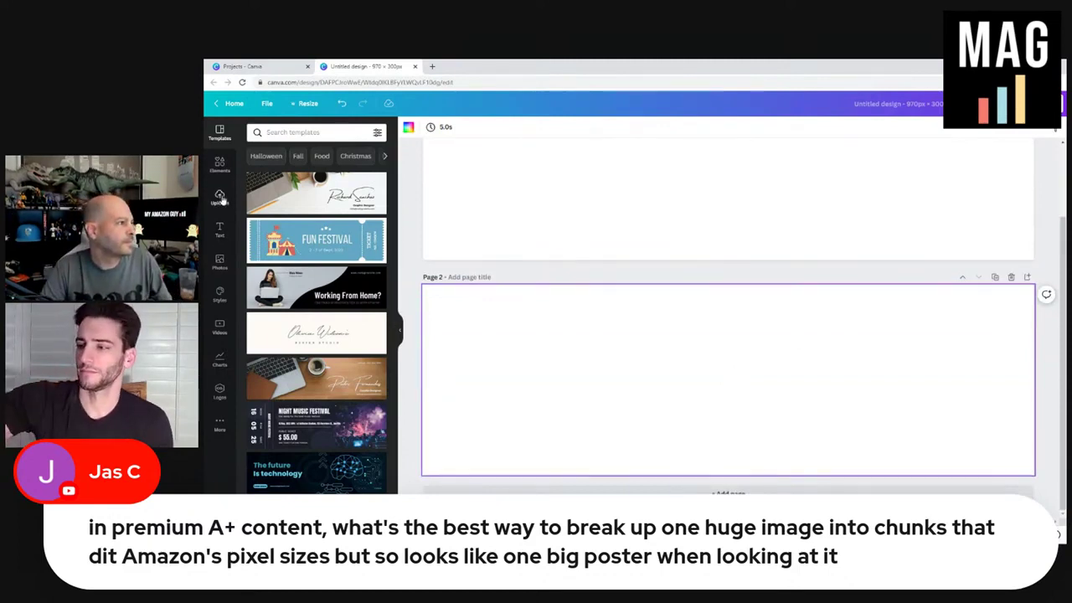
Search Canva's stock photos for 'energy drink'
left_click(219, 261)
left_click(298, 132)
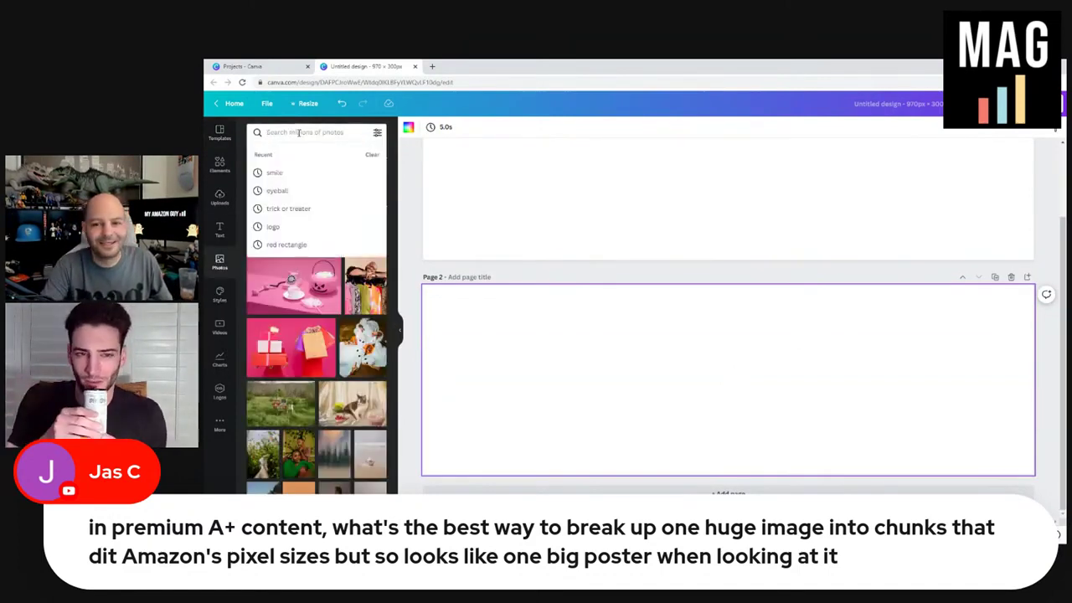
type("ener")
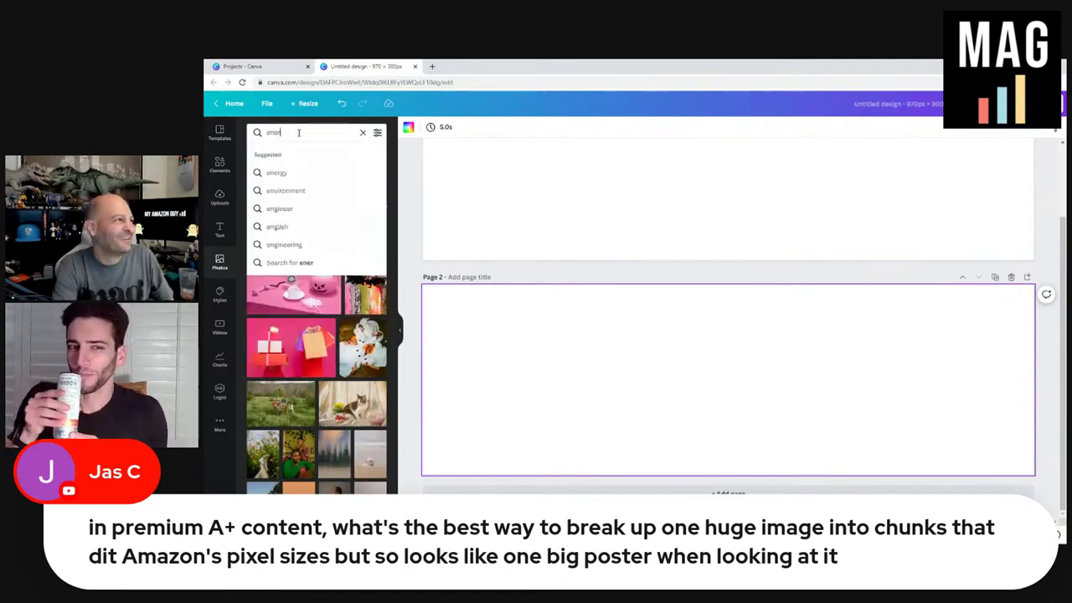
type("gy drink")
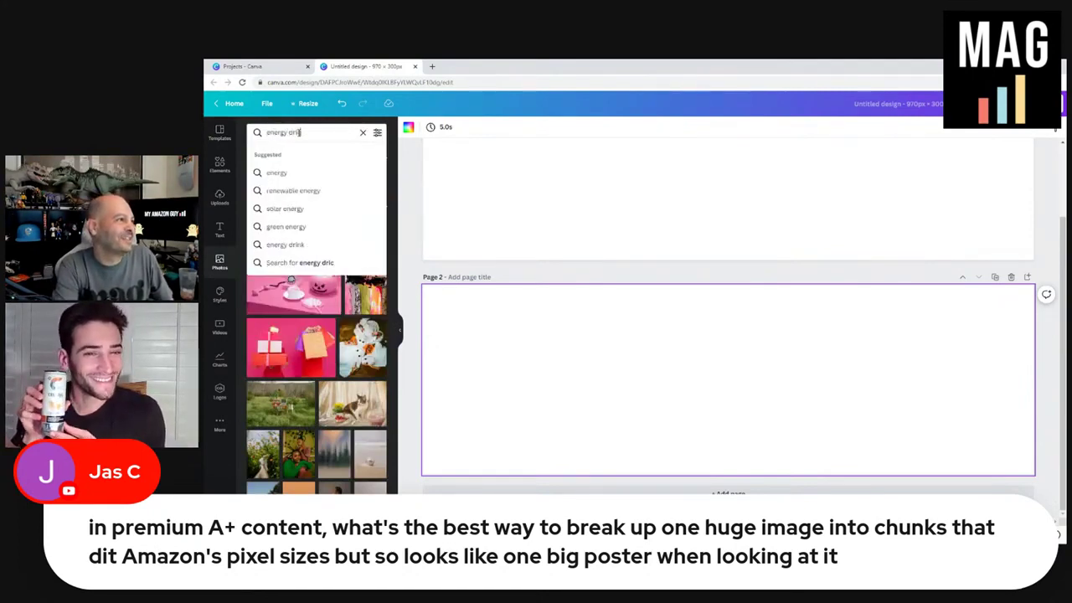
key("Return")
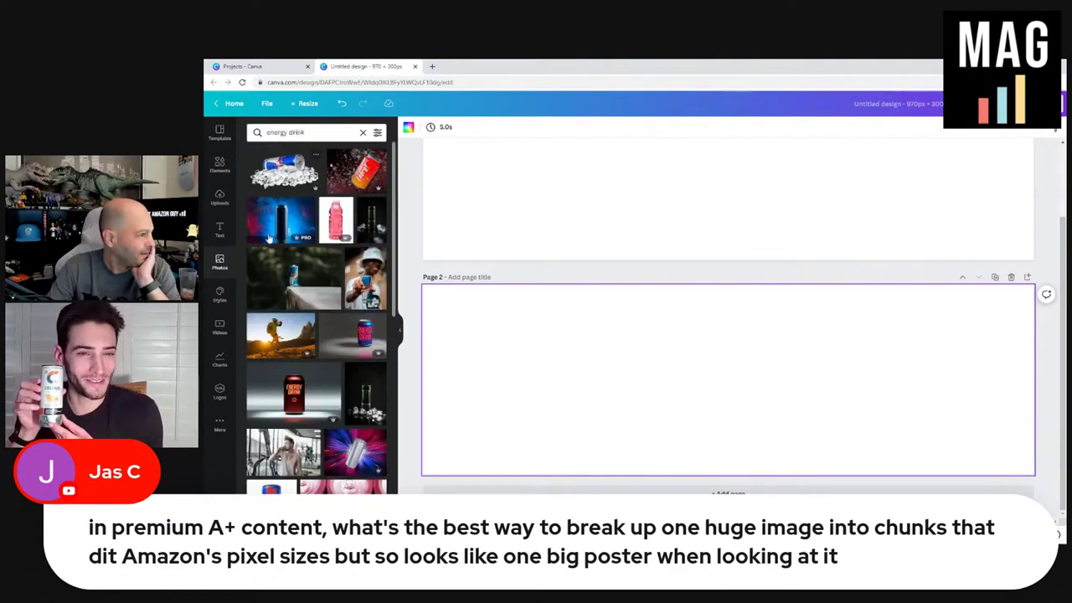
Try the gym photo of a man drinking across both pages, then delete it
left_click(277, 456)
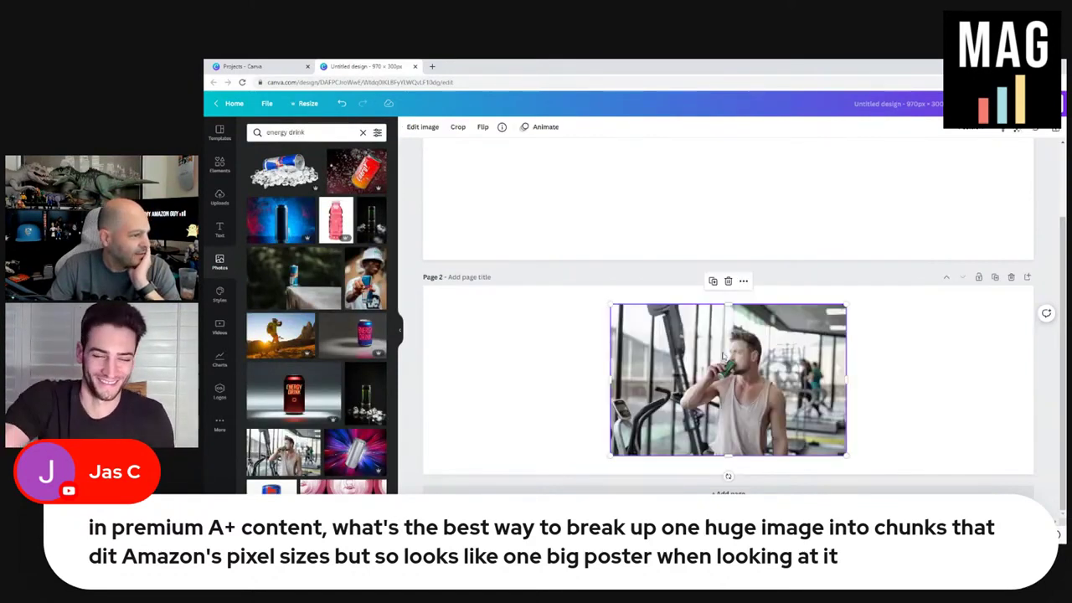
left_click_drag(612, 309, 519, 239)
left_click_drag(675, 343, 624, 262)
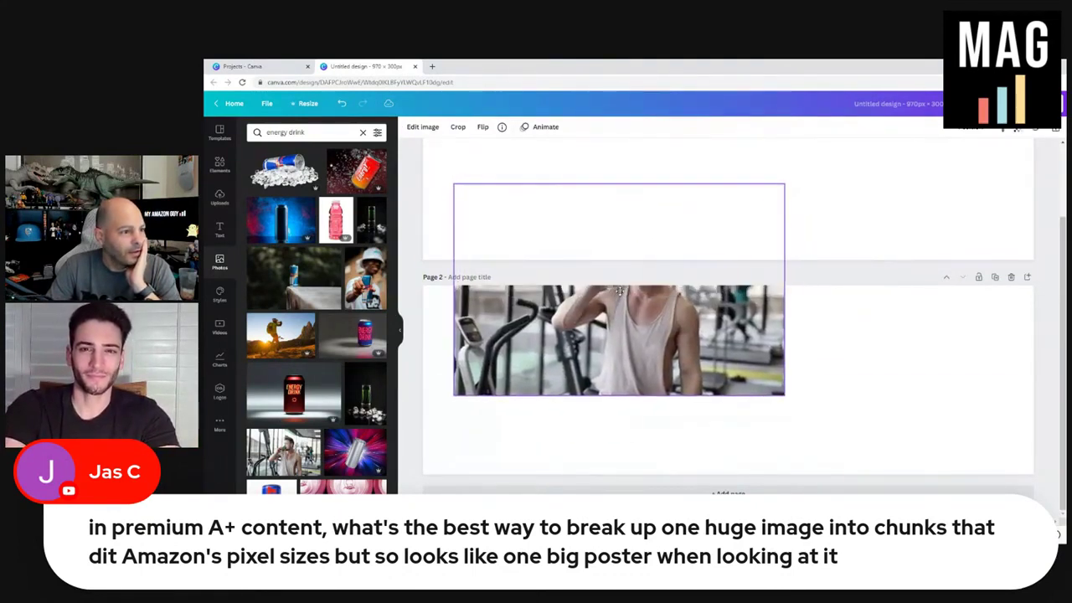
key("Delete")
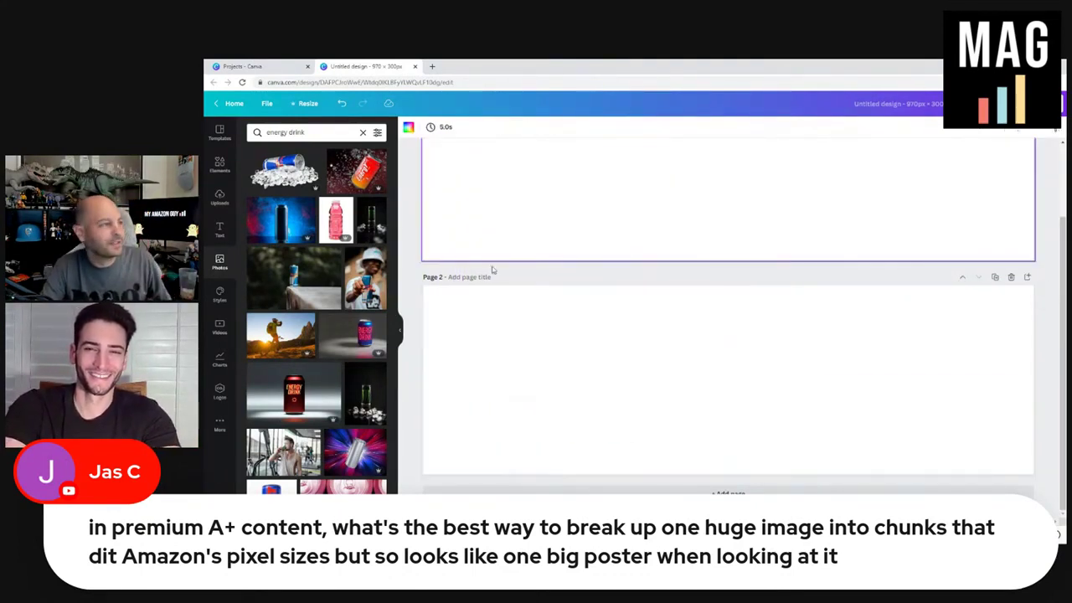
Add the sunset mountain-biker photo and enlarge and align it to fill page 1 edge to edge
left_click(309, 319)
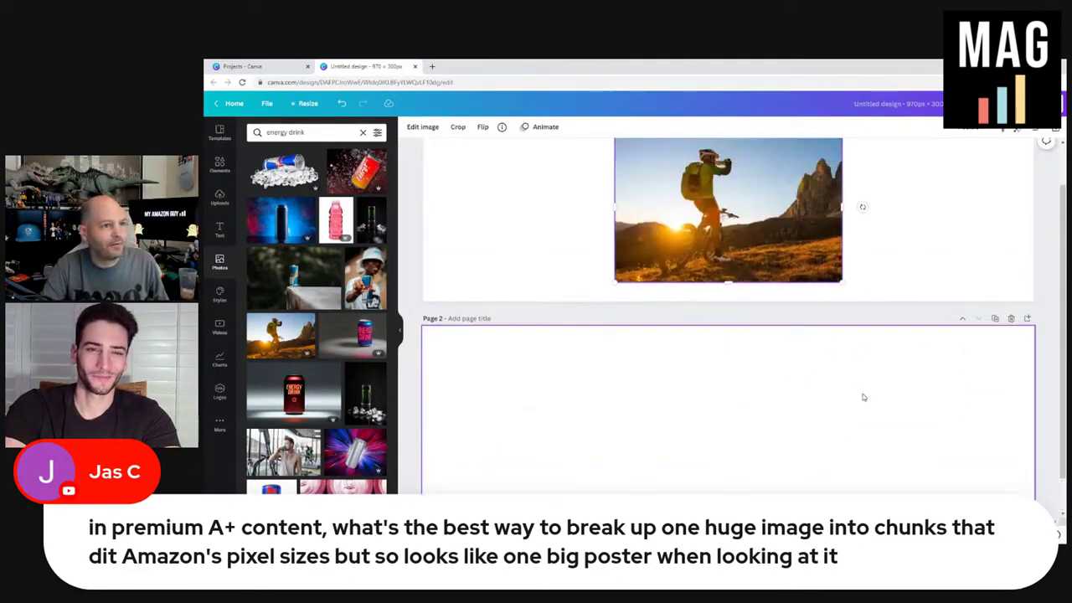
left_click_drag(614, 333, 399, 490)
left_click_drag(648, 300, 704, 232)
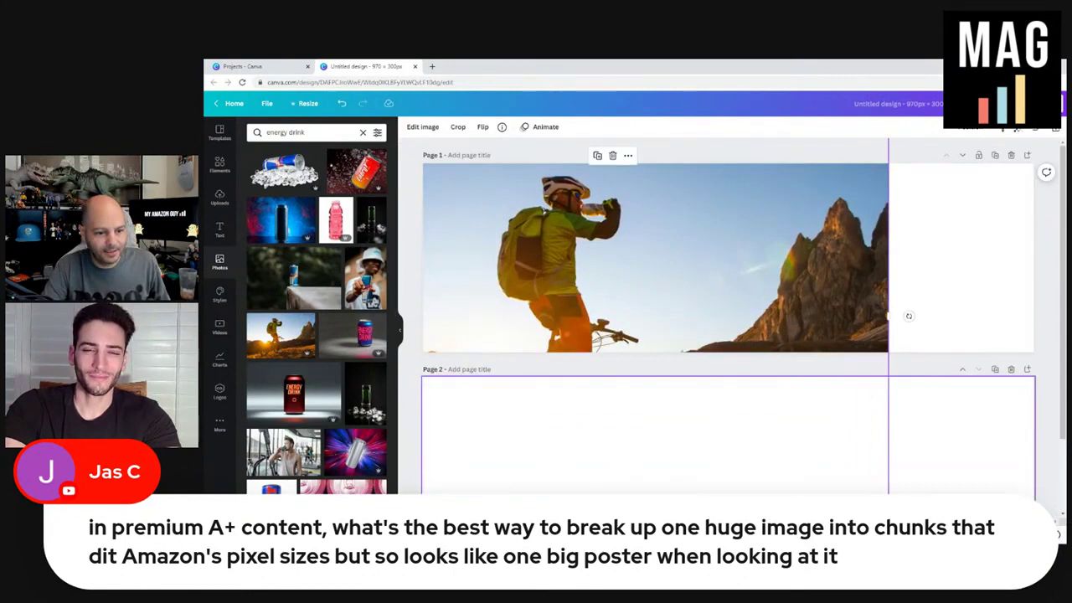
left_click_drag(889, 315, 1032, 316)
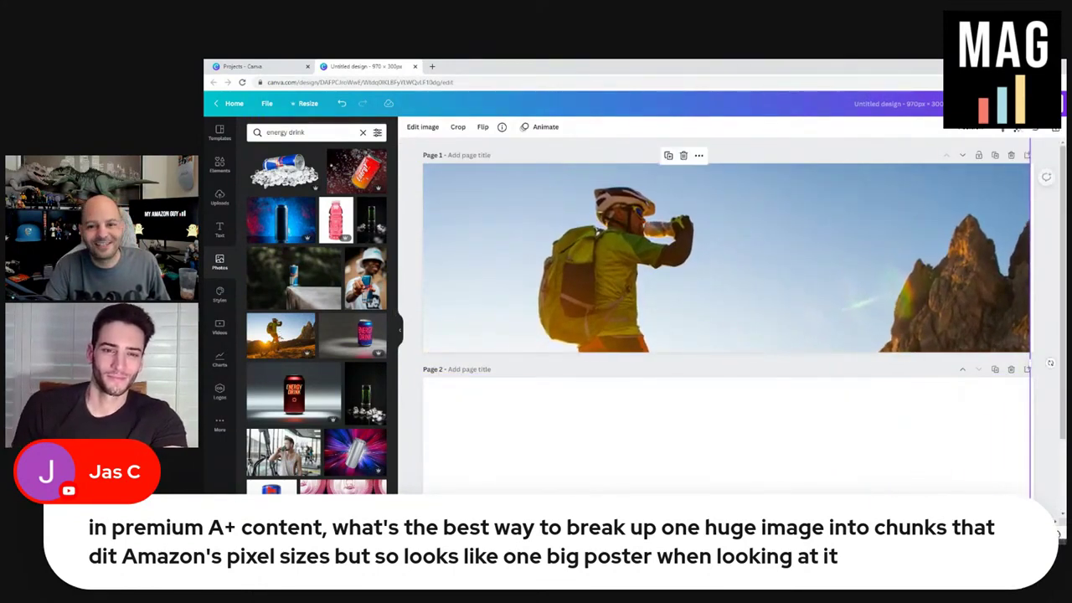
mouse_move(773, 302)
left_mouse_down()
mouse_move(732, 302)
mouse_move(777, 305)
left_mouse_up()
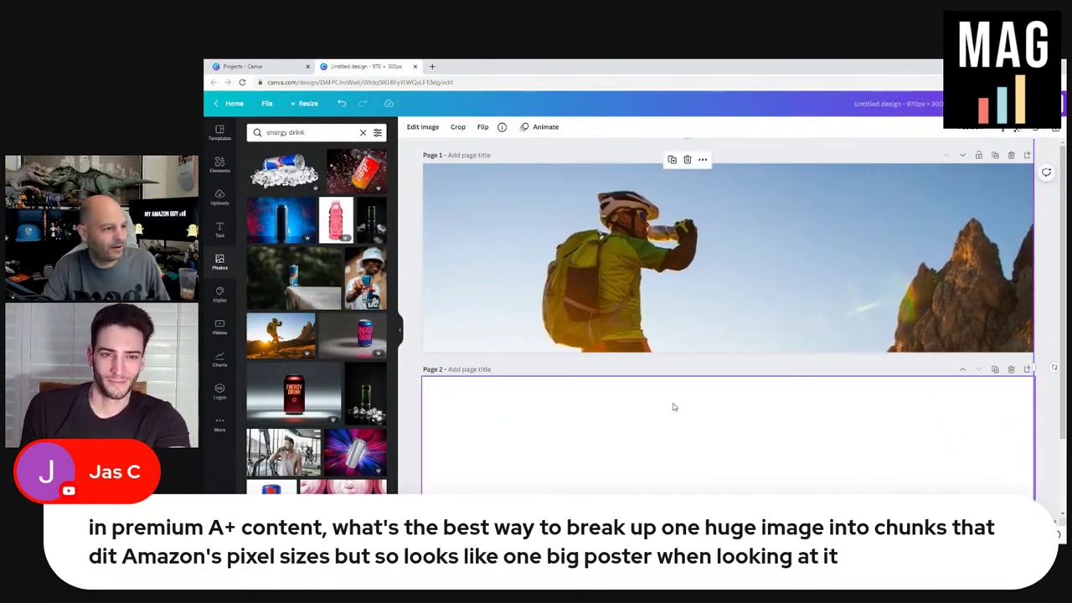
Add the same biker photo to page 2, enlarged and shifted to continue page 1's image
left_click(630, 444)
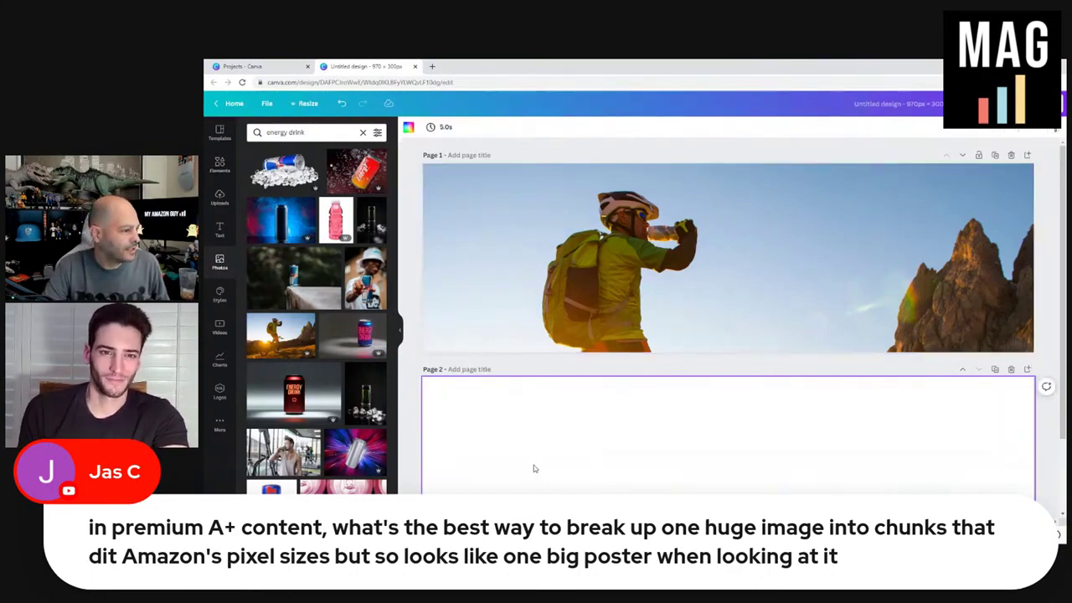
left_click(300, 352)
left_click_drag(611, 398, 265, 194)
scroll(846, 335, "down", 2)
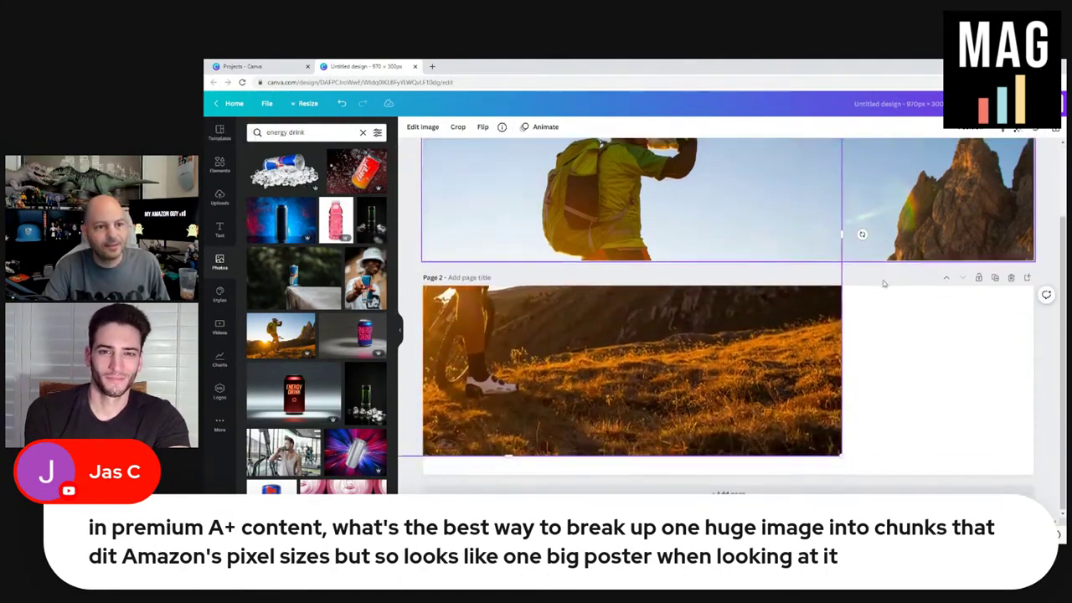
left_click_drag(843, 453, 889, 486)
left_click_drag(672, 355, 822, 387)
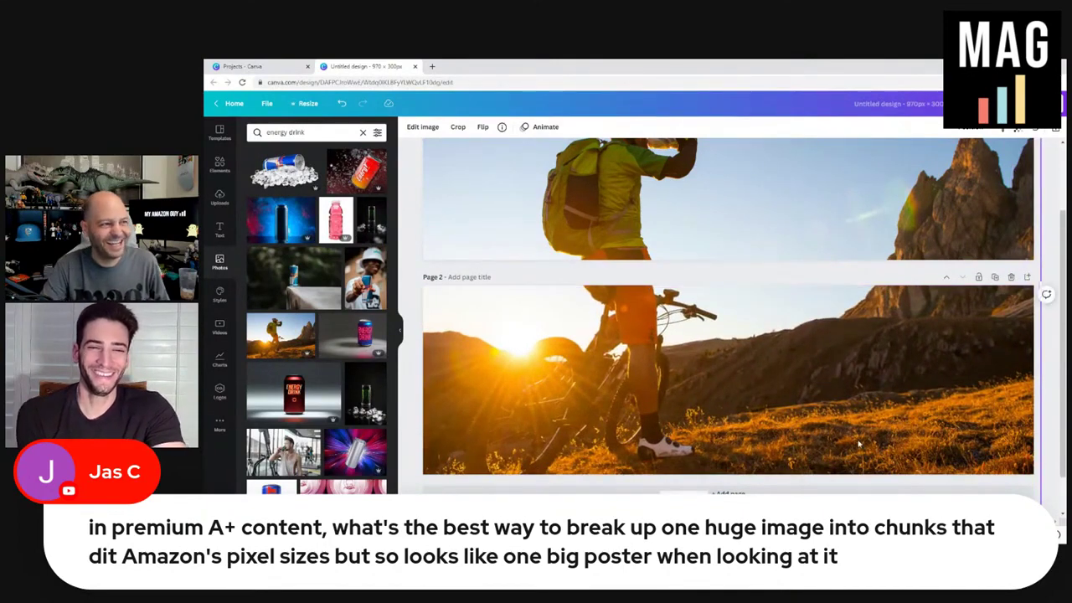
scroll(821, 411, "up", 2)
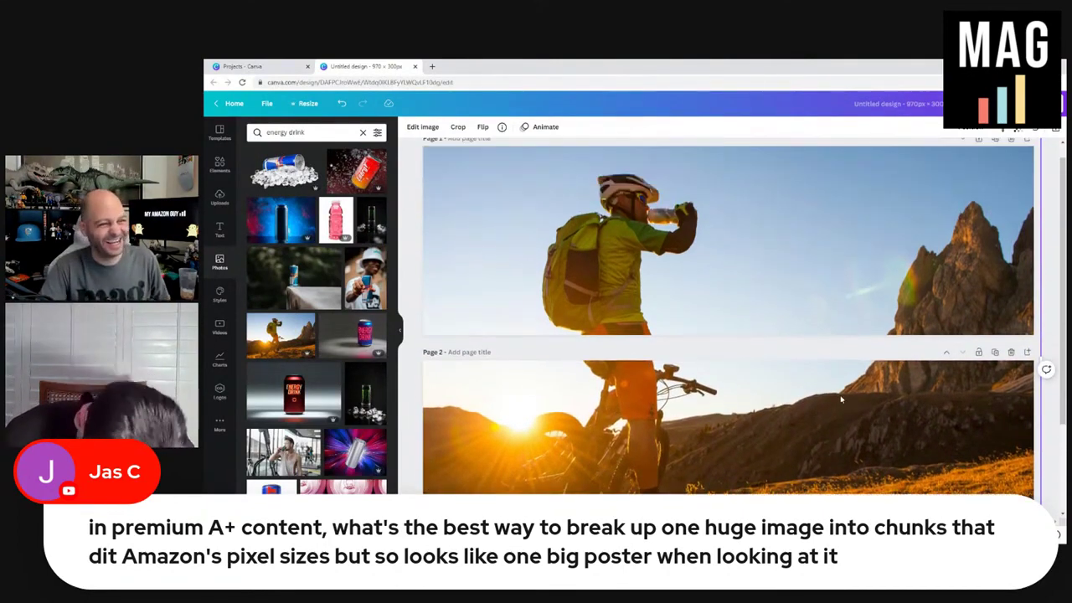
Add the SALE SALE SALE text combination, move it to page 1, and delete the extra lines
left_click(220, 230)
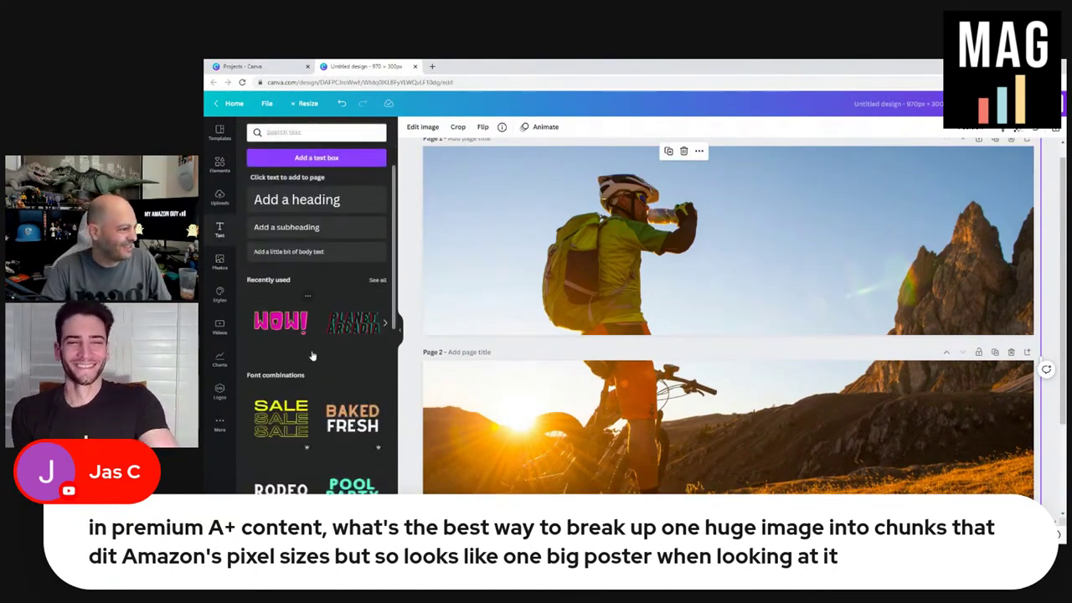
left_click(280, 417)
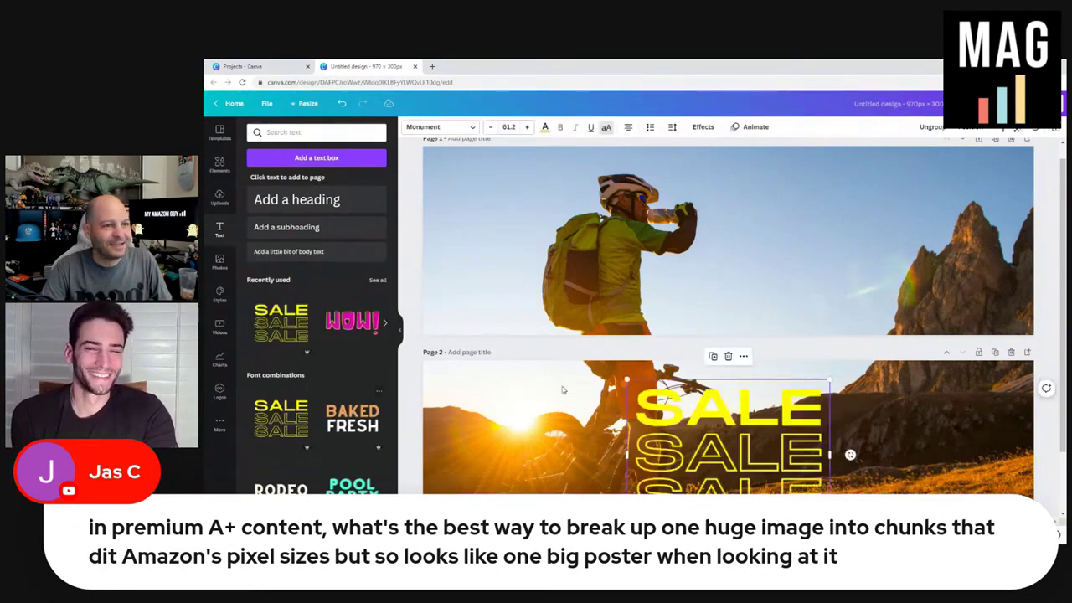
key("ctrl+x")
left_click(837, 270)
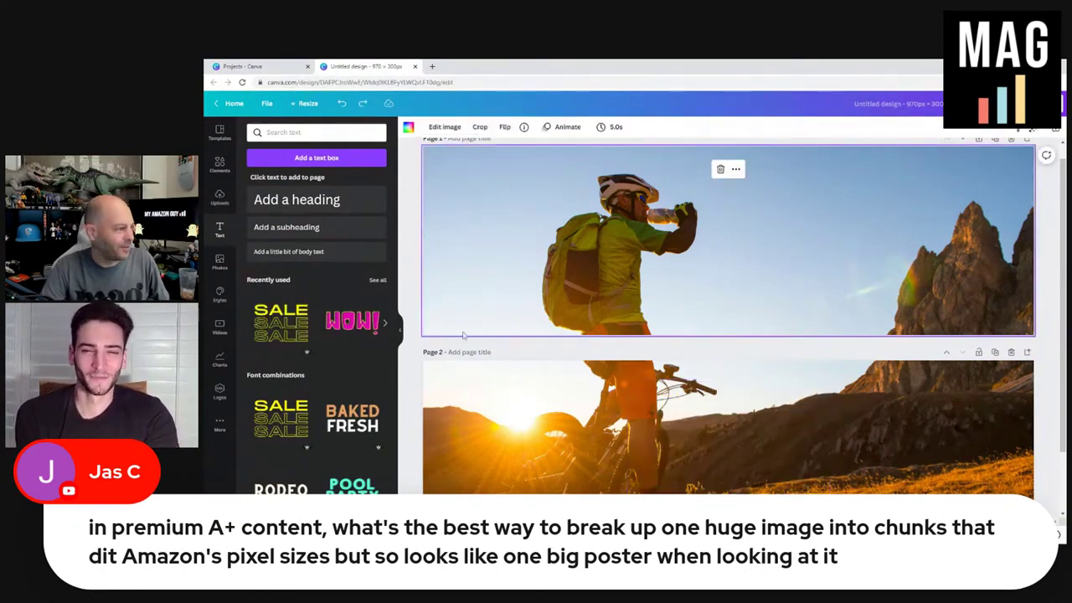
key("ctrl+v")
left_click(670, 248)
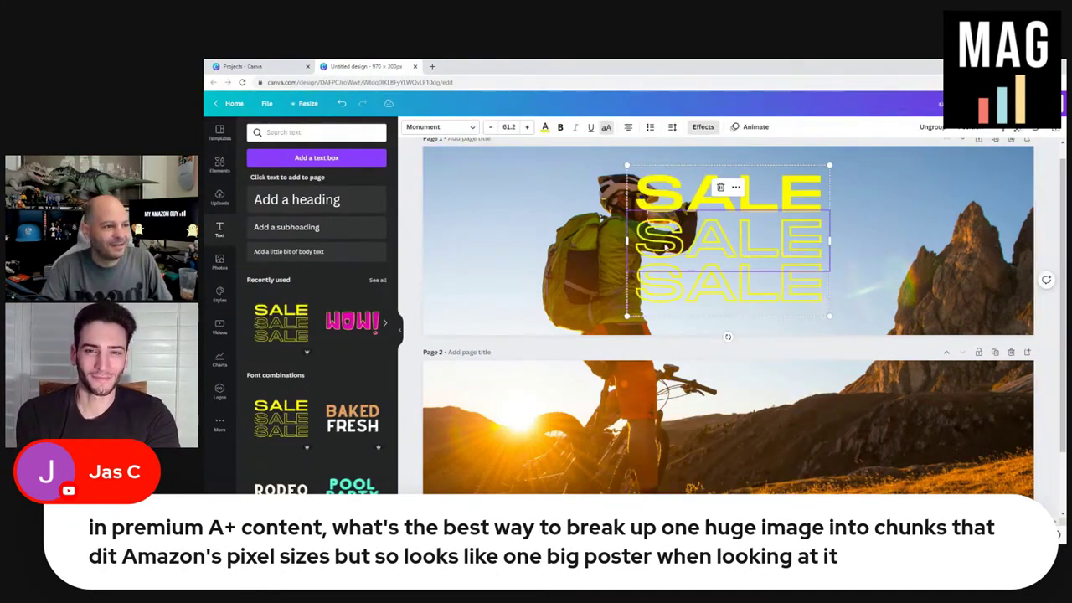
left_click(746, 286)
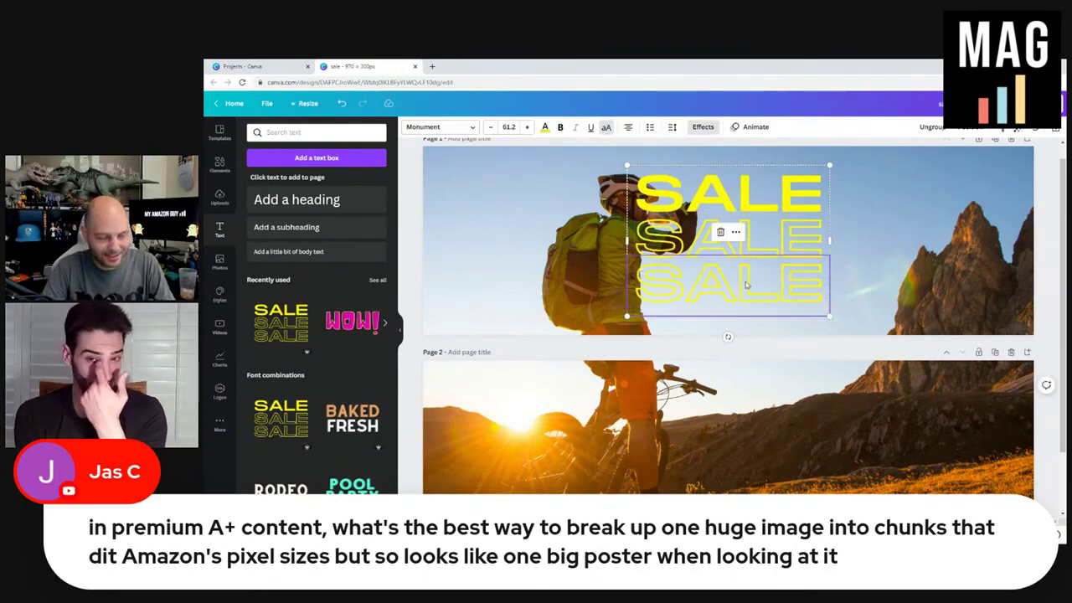
key("Delete")
key("Delete")
Retype the heading as MATT'S ENERGY DRINK, widen it to three lines, and nudge it right
double_click(702, 195)
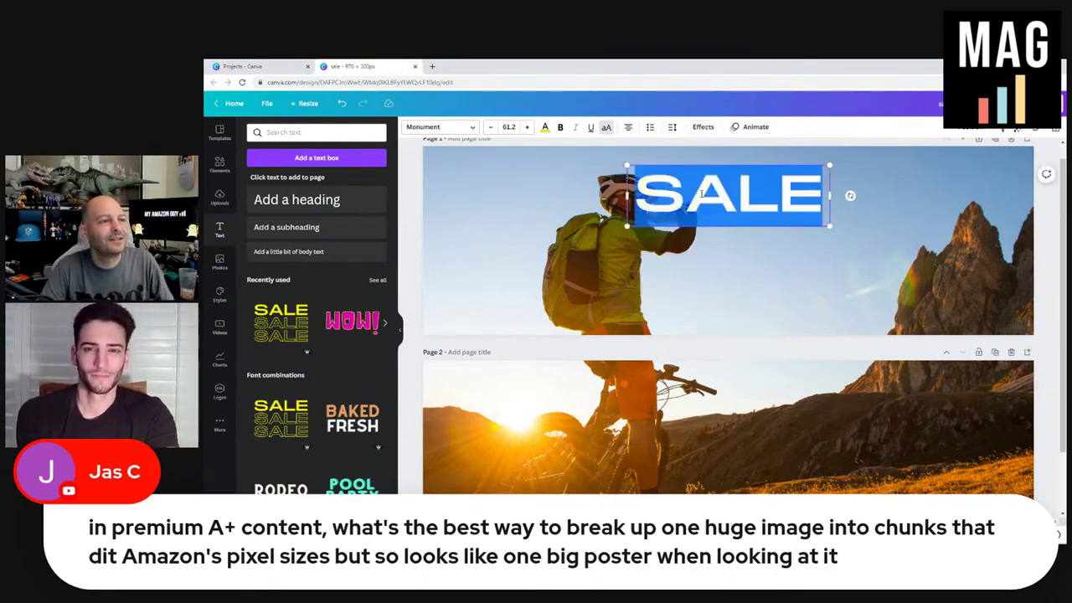
type("MA")
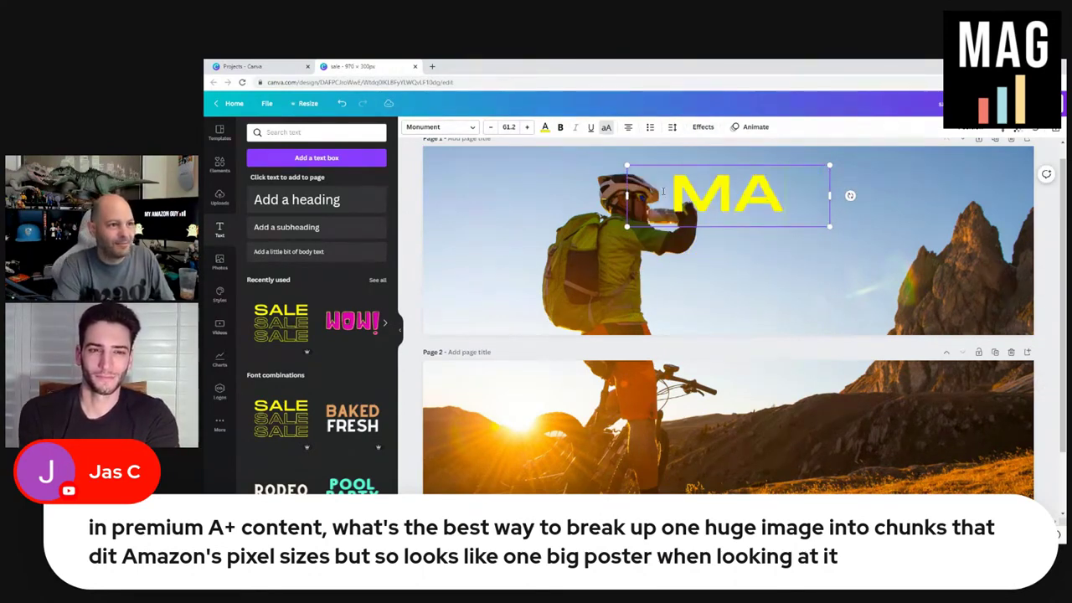
type("TT'S ENER")
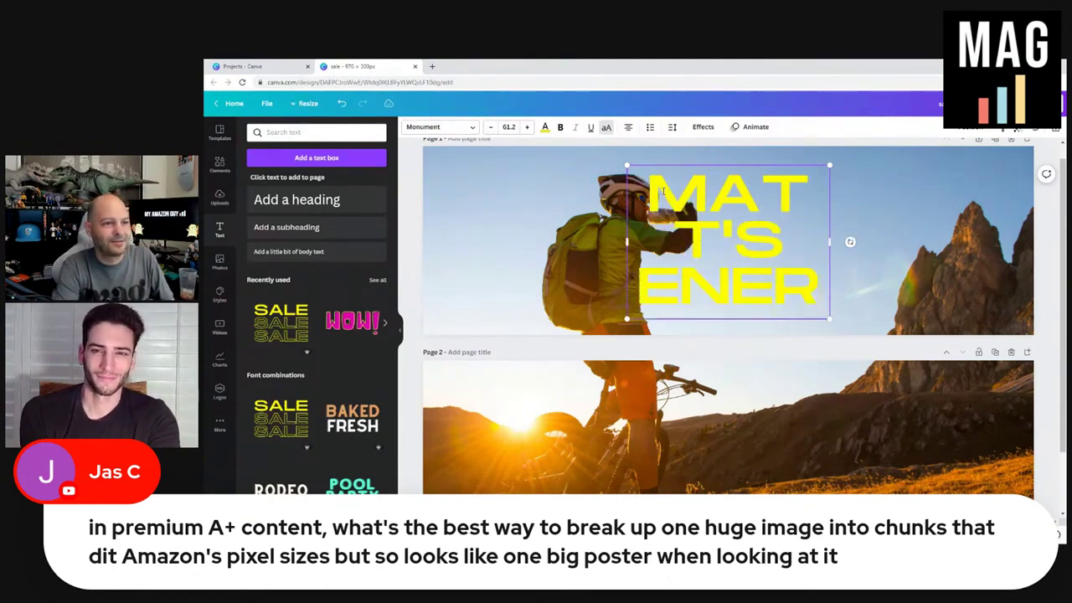
type("GY DRINK")
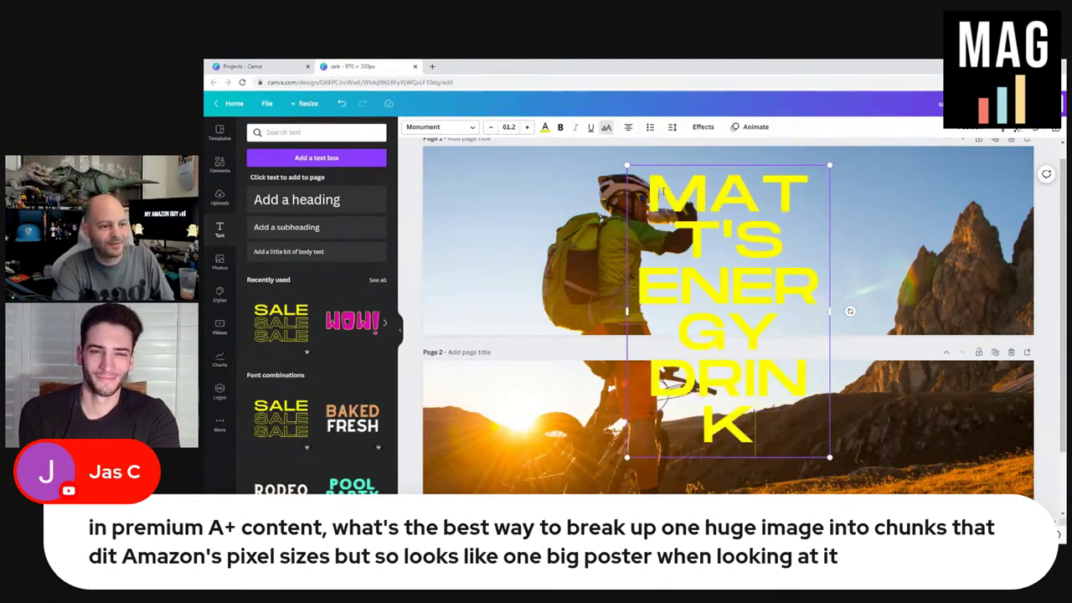
left_click_drag(829, 312, 1033, 312)
left_click_drag(758, 247, 792, 247)
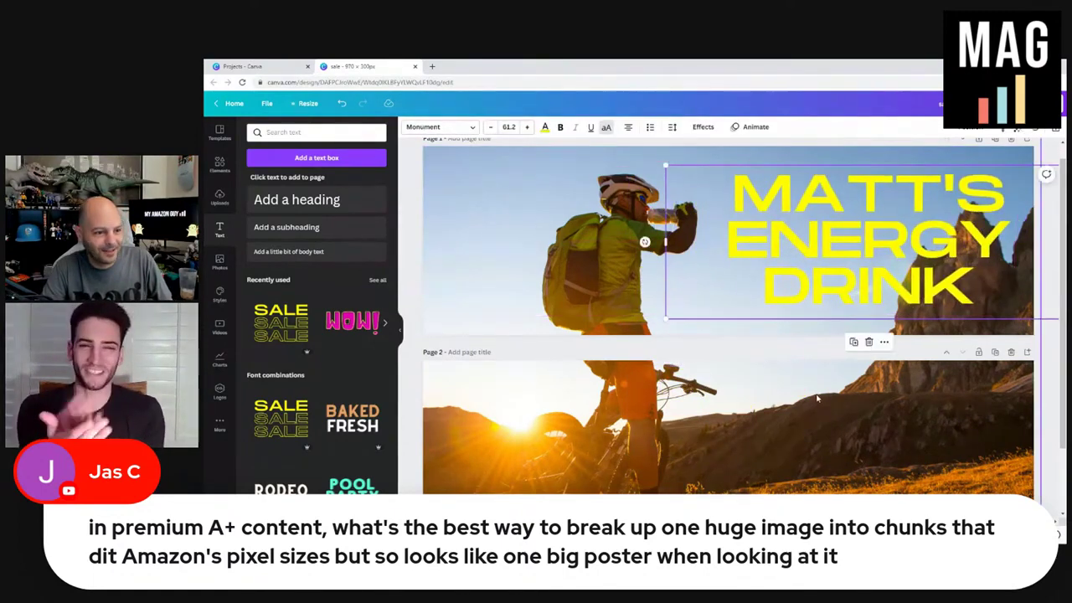
Search the Elements library for 'healthy' graphics
left_click(817, 327)
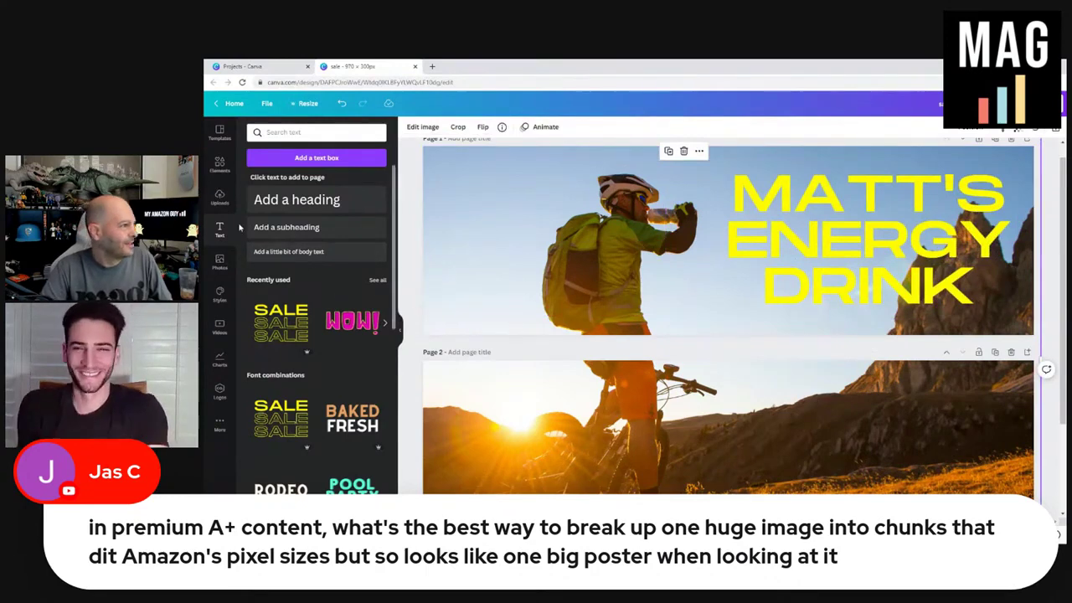
left_click(220, 163)
left_click(292, 133)
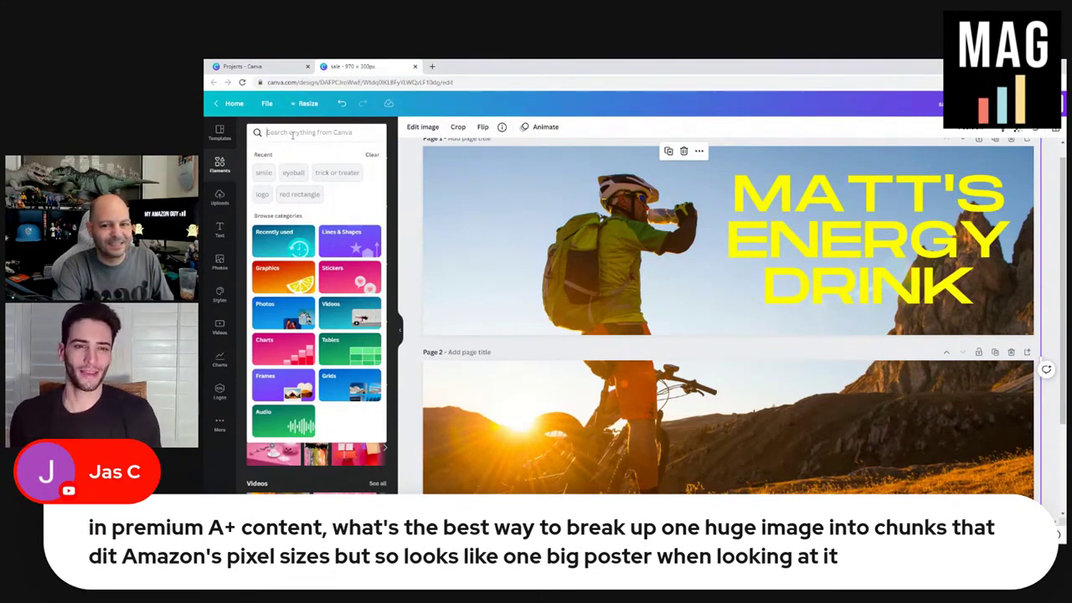
type("healthy")
key("Return")
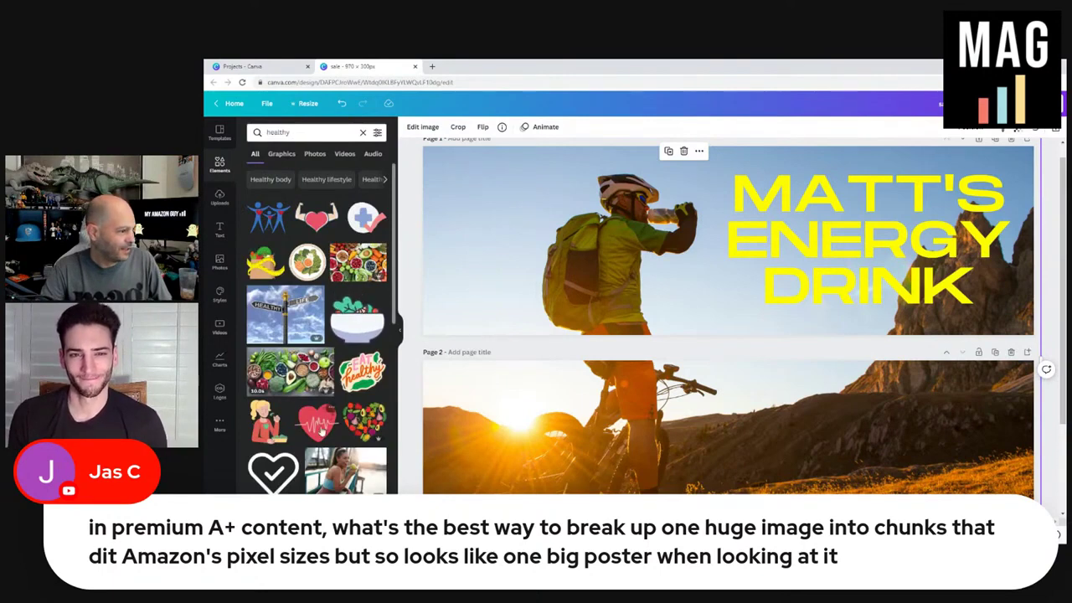
Place the heart graphic at page 2's top right and set its transparency to 43
left_click_drag(321, 430, 1000, 399)
left_click(1017, 128)
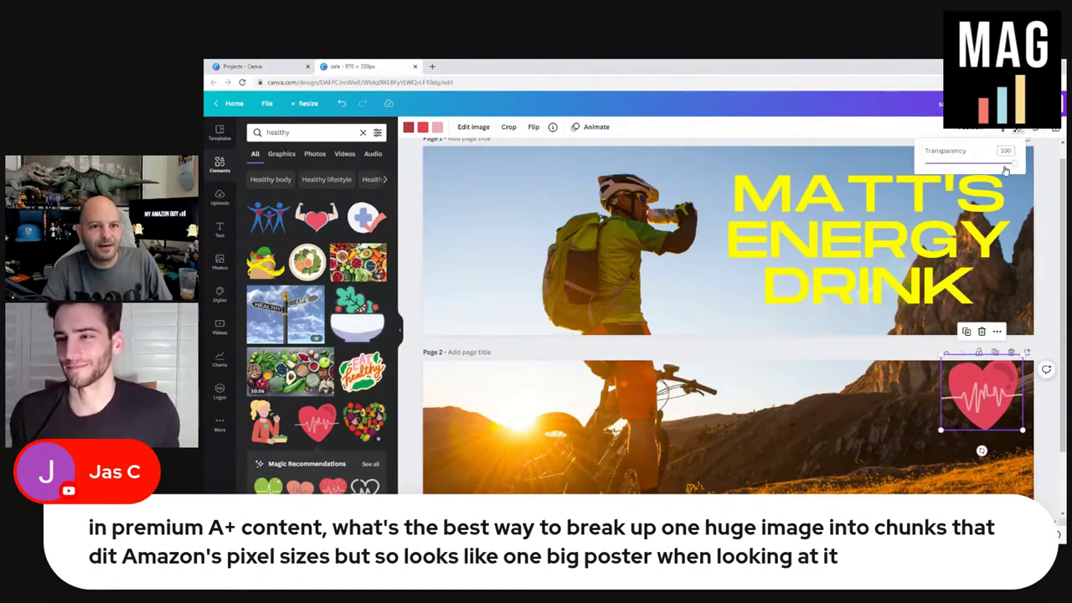
left_click_drag(1005, 170, 964, 164)
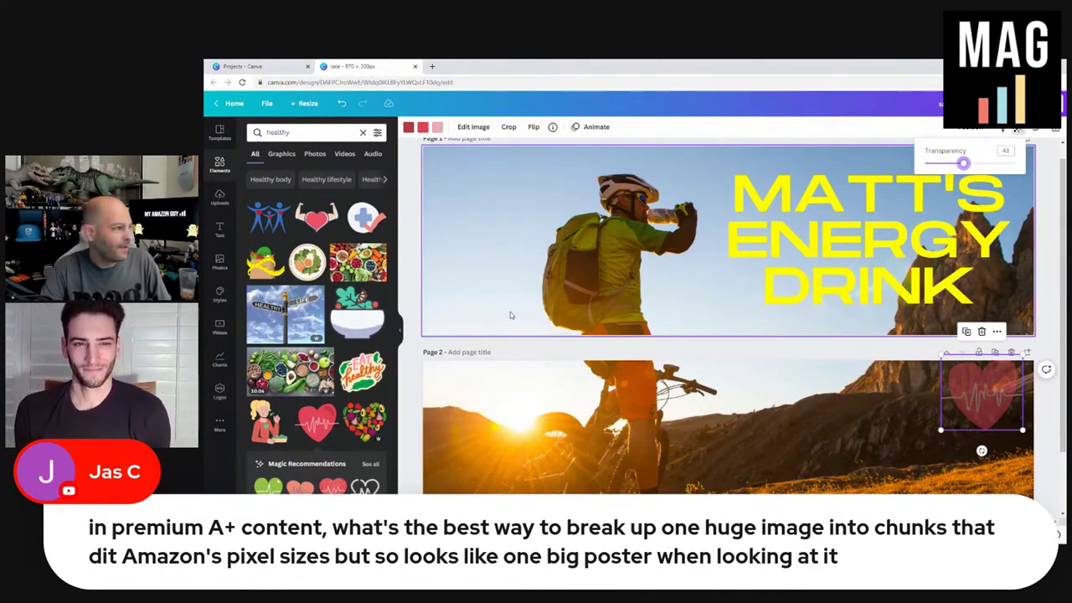
scroll(327, 388, "down", 1)
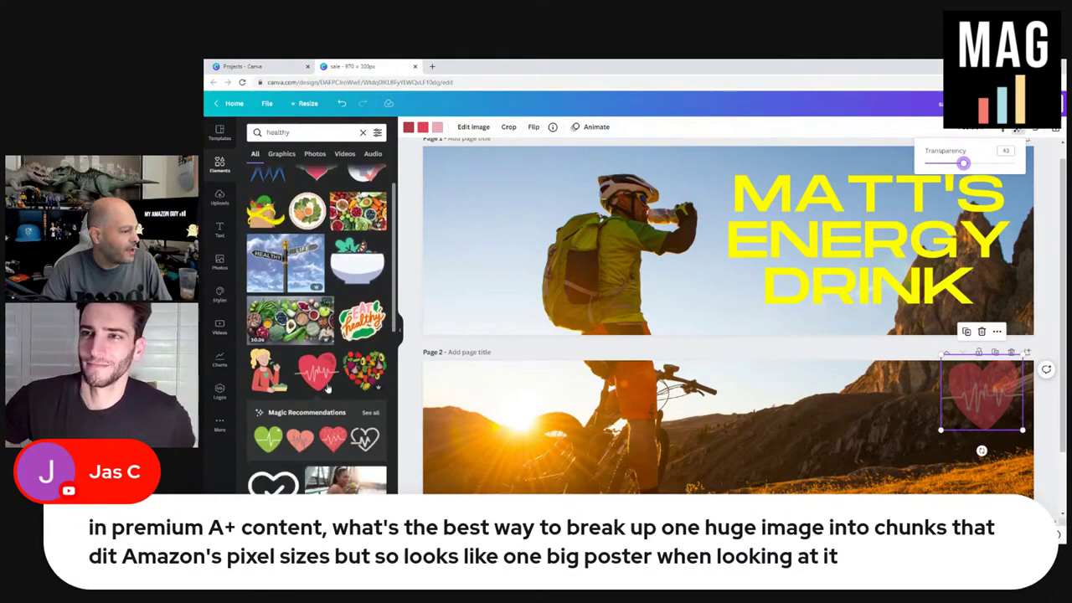
scroll(327, 388, "down", 10)
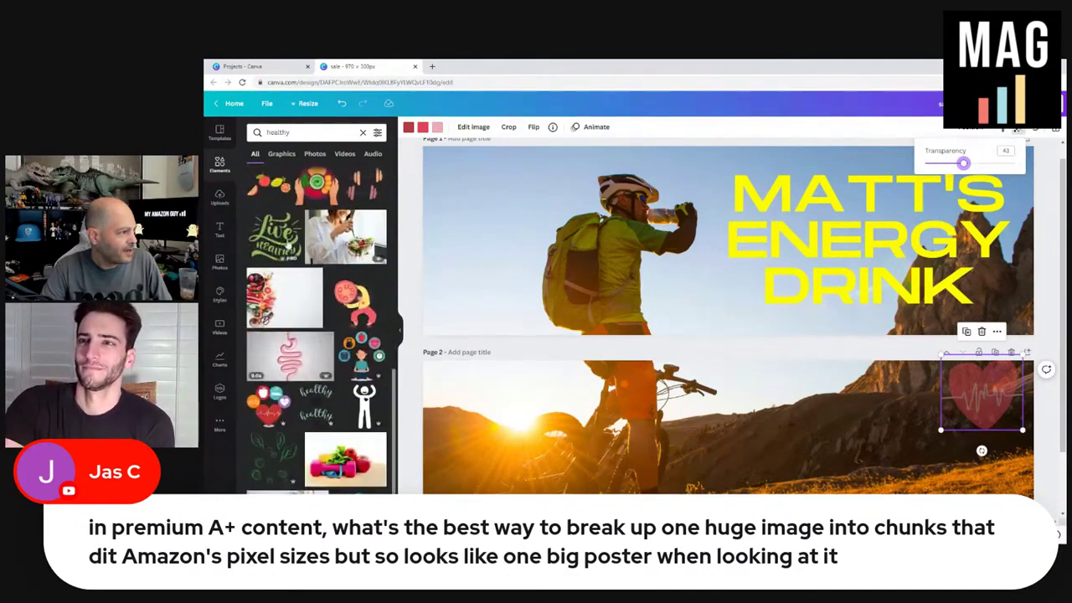
scroll(288, 243, "down", 2)
Add the green leaf line-art graphic to page 1's top-left corner and enlarge it about twice
left_click(279, 398)
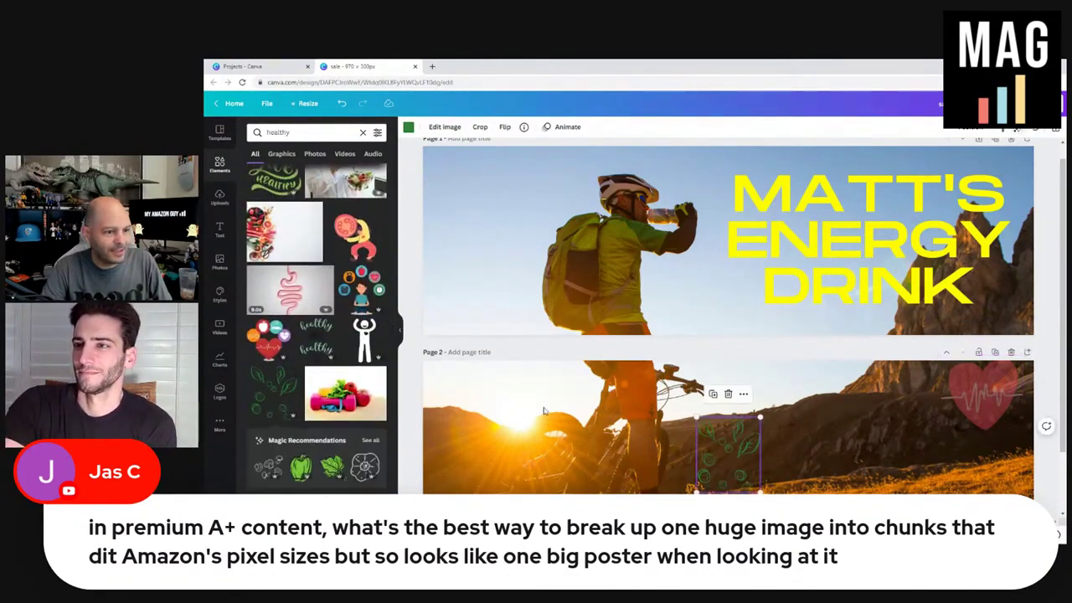
left_click(511, 198)
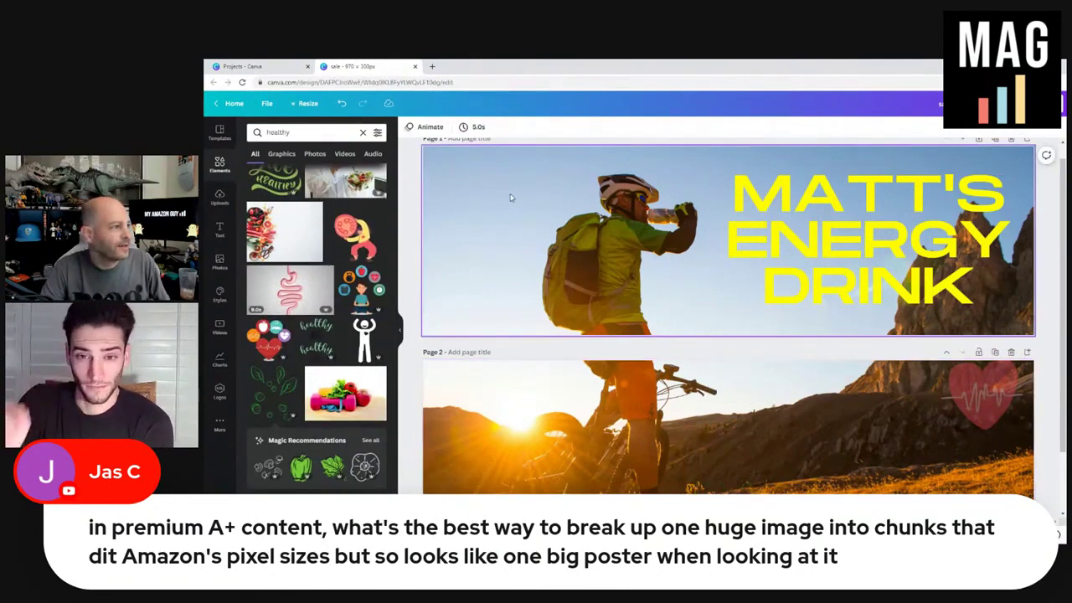
left_click(279, 394)
left_click_drag(720, 246, 435, 185)
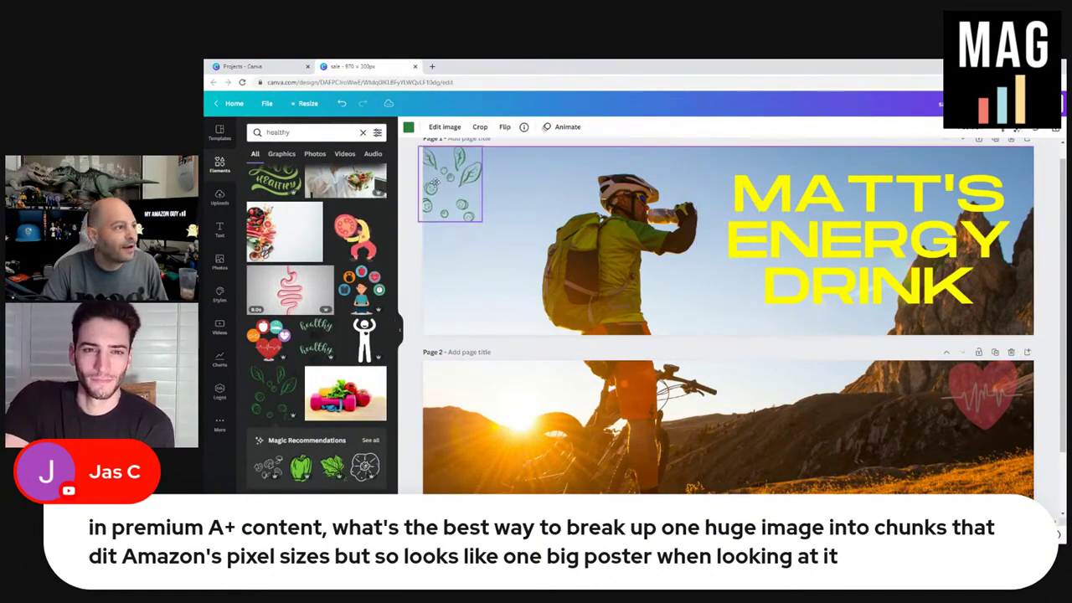
left_click_drag(482, 222, 542, 273)
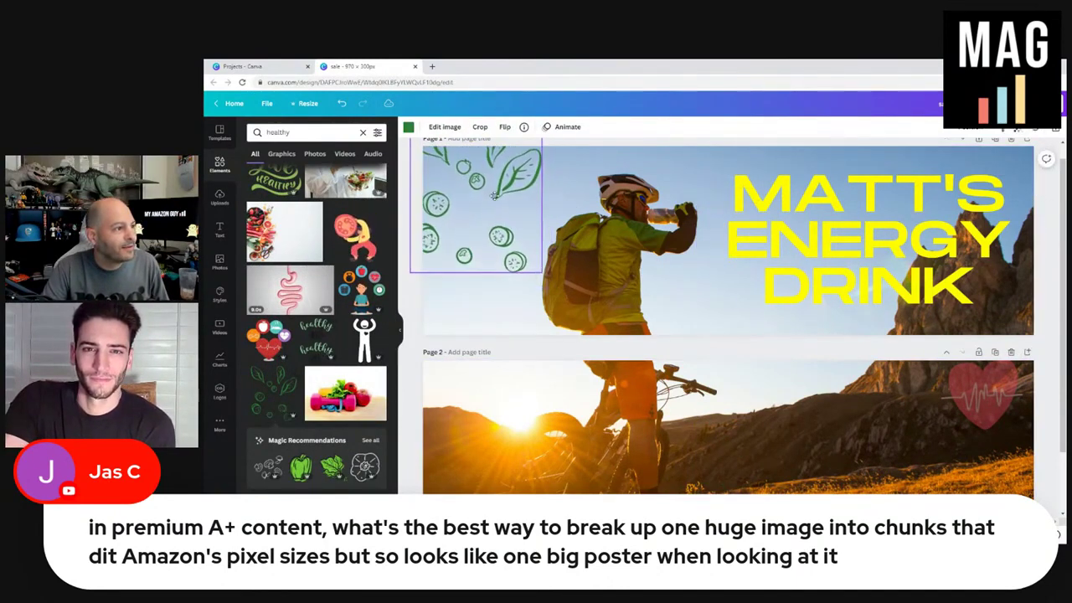
Tilt the leaf graphic at an angle and fade its transparency to about 31
left_click(494, 195)
left_click_drag(568, 198, 660, 191)
left_click(1018, 133)
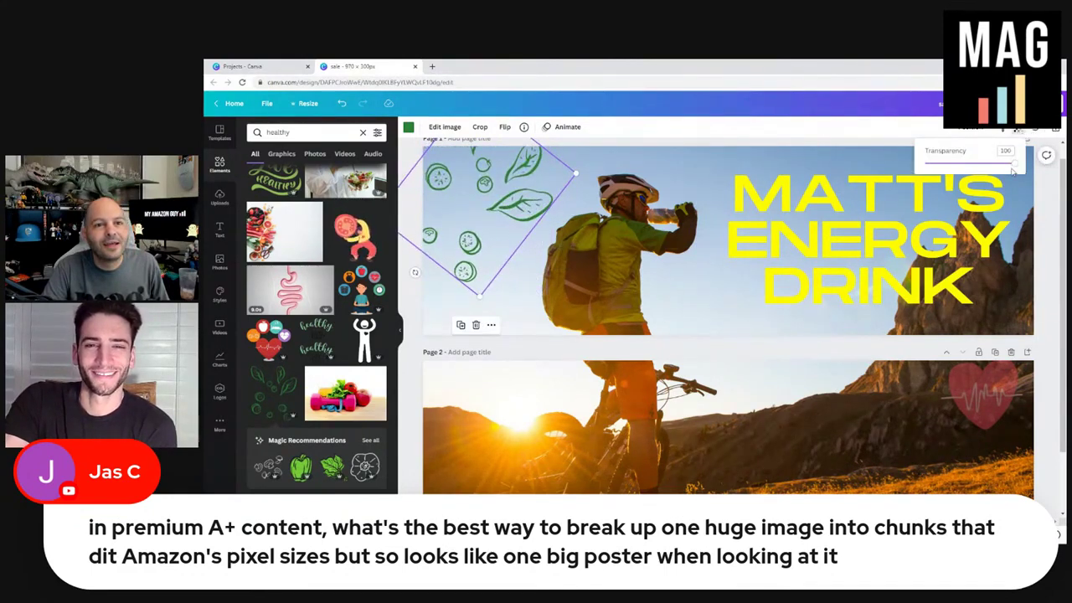
left_click_drag(1014, 172, 946, 164)
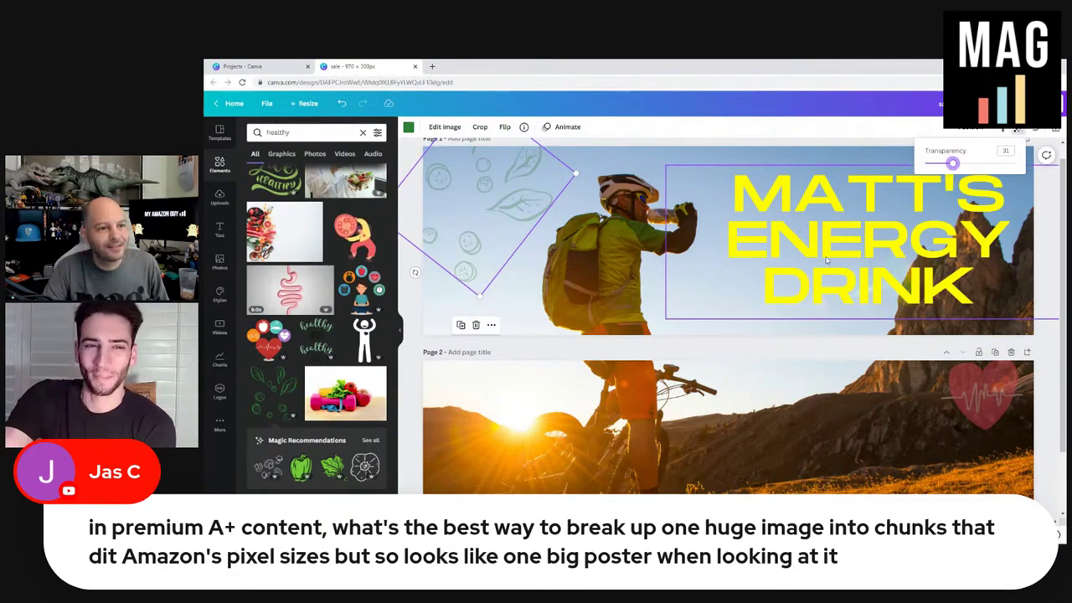
left_click(830, 293)
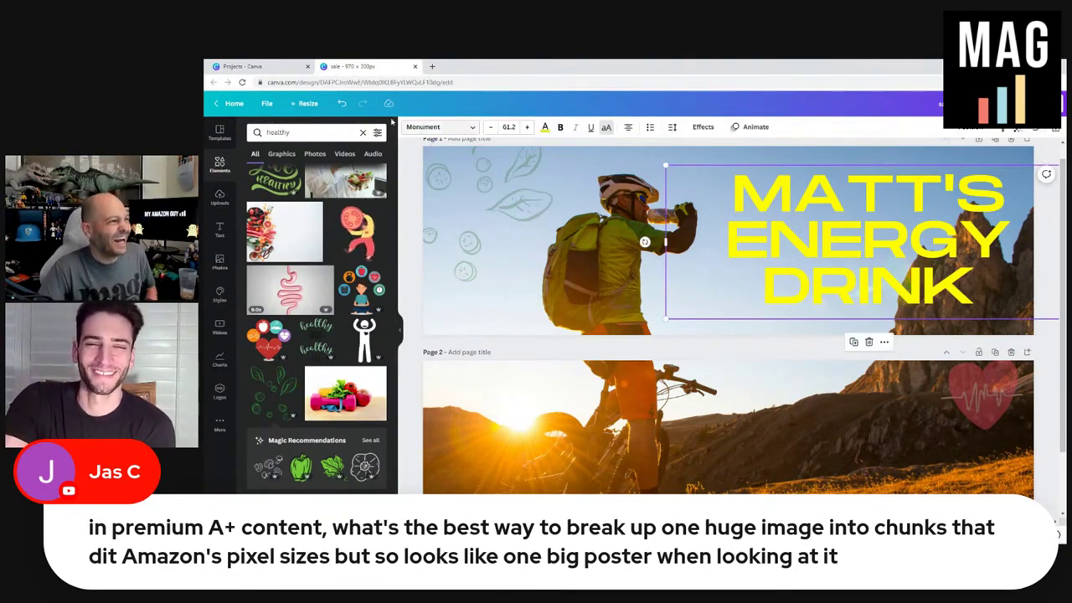
left_click(841, 422)
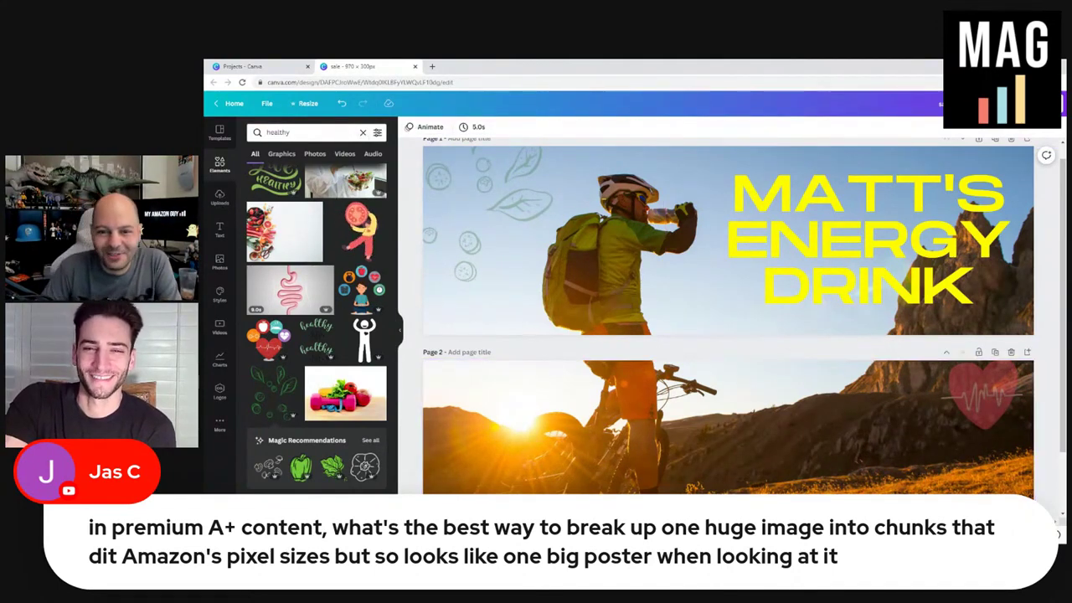
Insert a blank page 3 below the two cyclist pages and return to the top
scroll(793, 298, "down", 2)
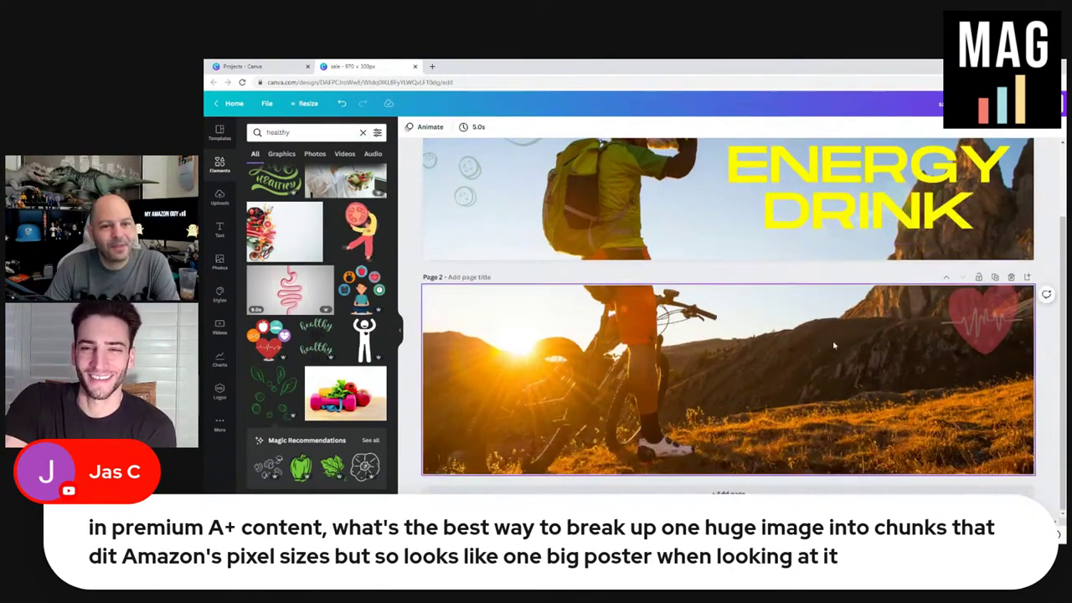
left_click(638, 455)
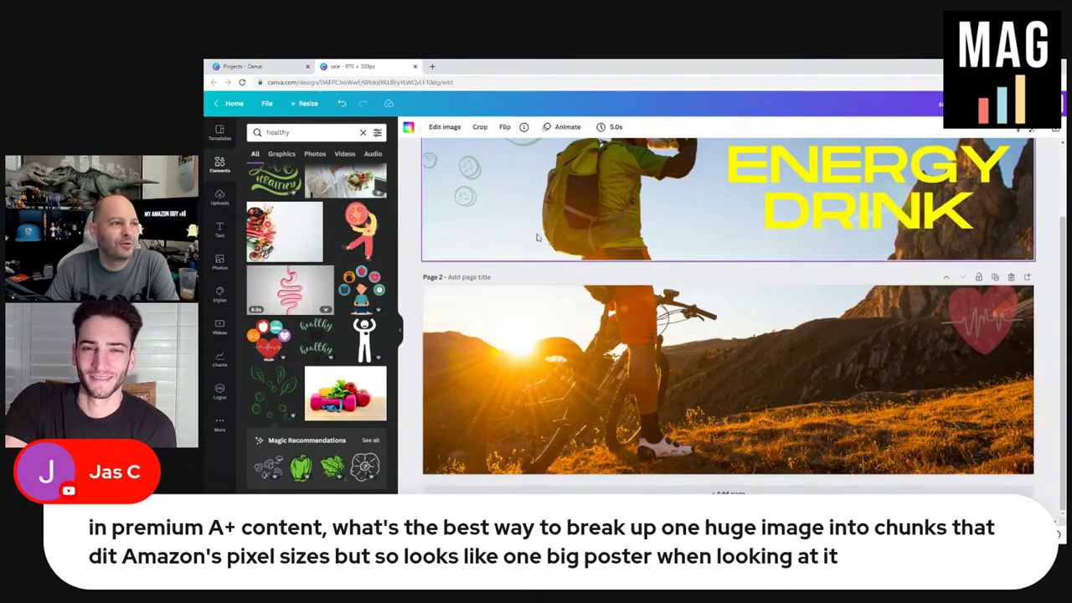
scroll(638, 455, "up", 2)
scroll(754, 436, "down", 5)
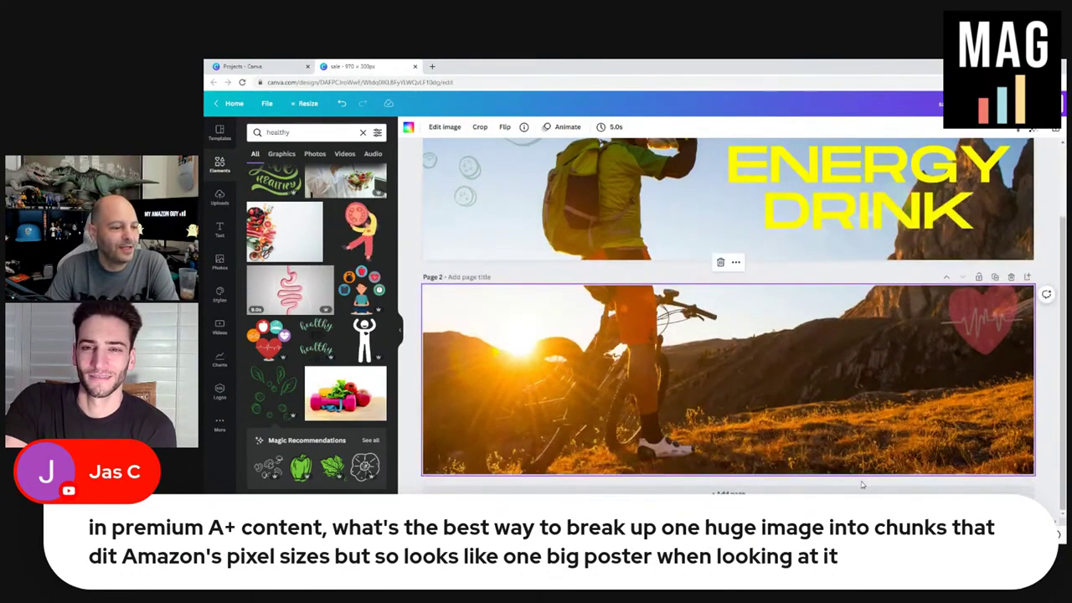
left_click(820, 441)
scroll(821, 439, "down", 2)
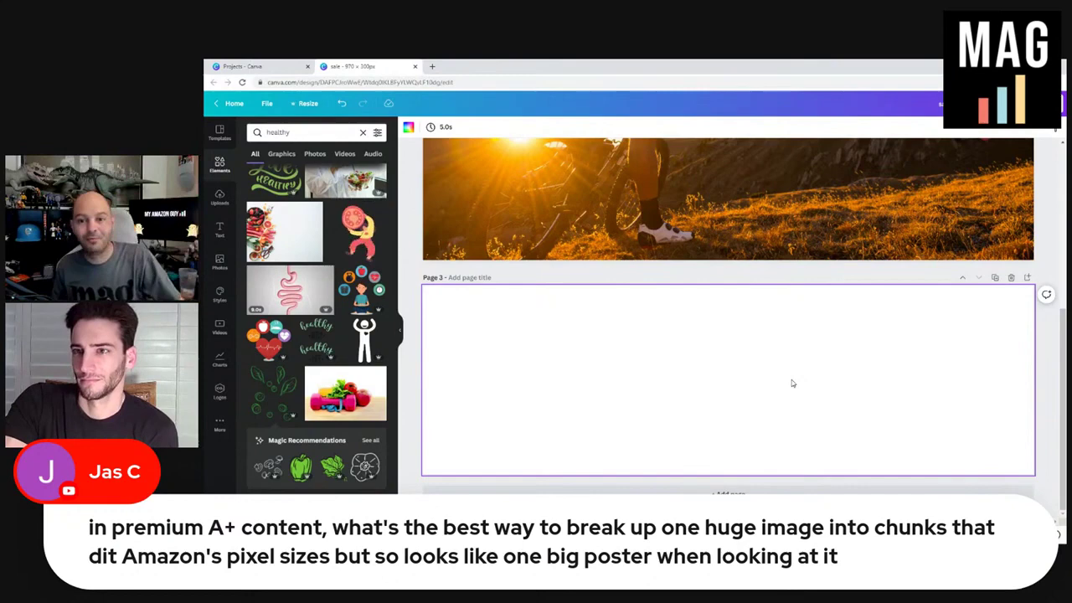
scroll(792, 383, "up", 3)
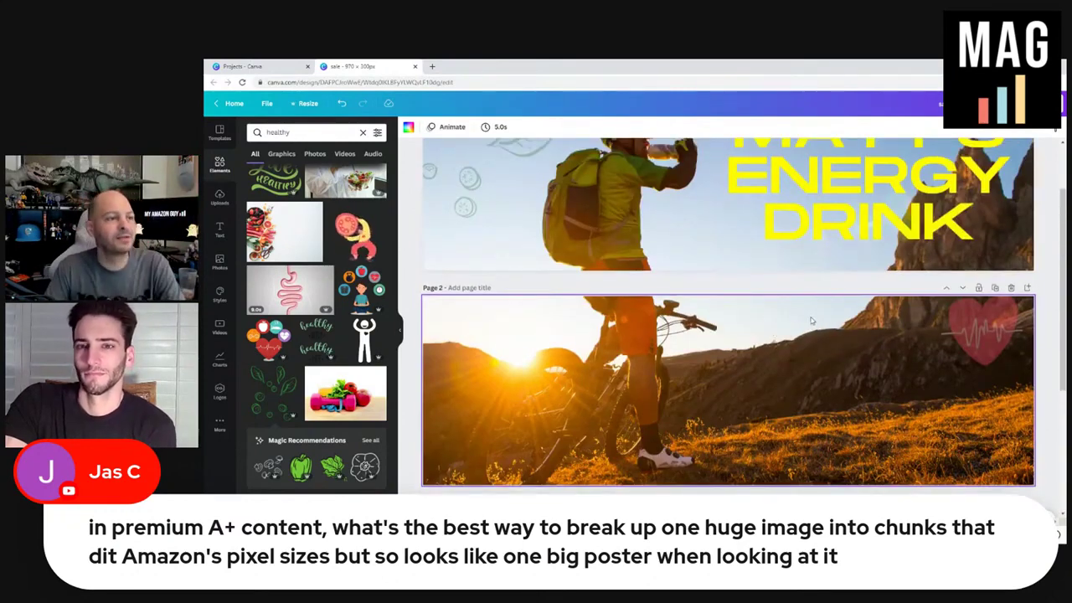